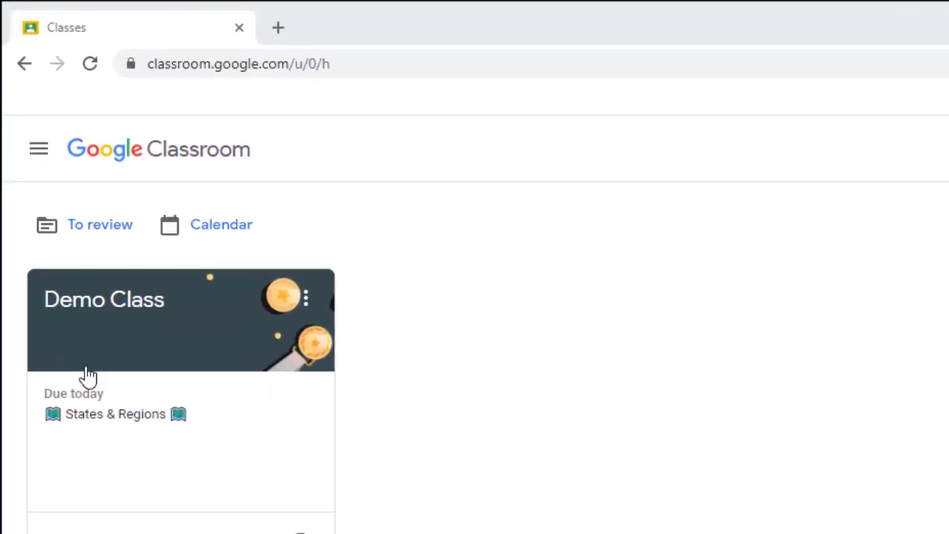
Open the Demo Class course from the Classroom home page
click(102, 276)
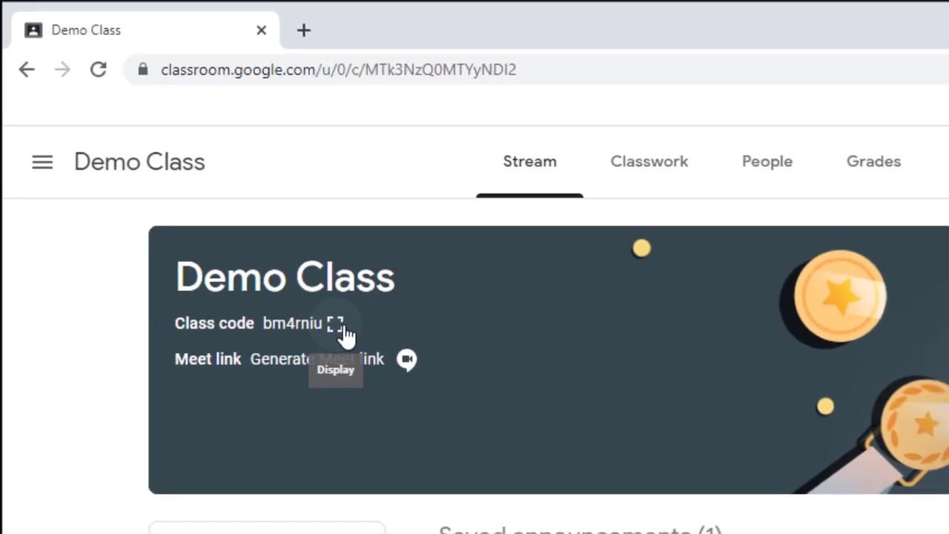
click(295, 285)
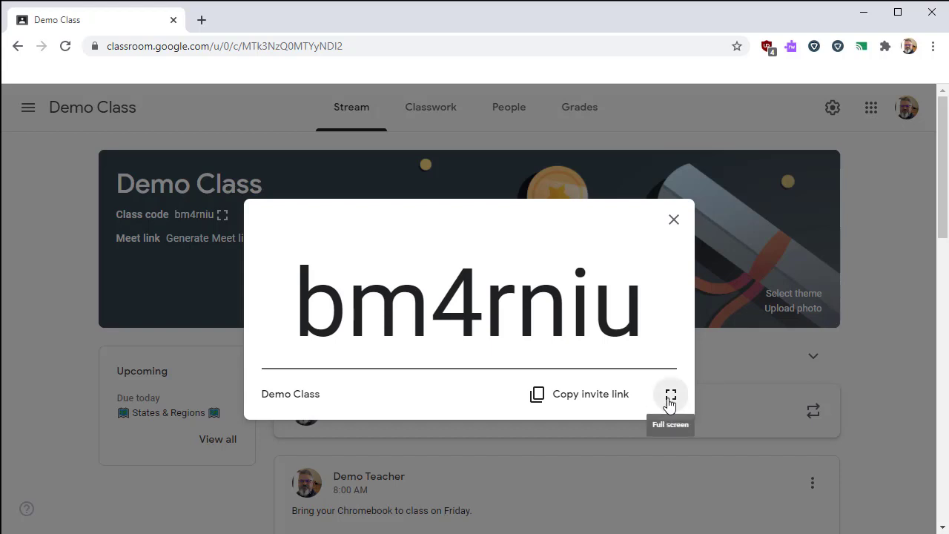
click(670, 404)
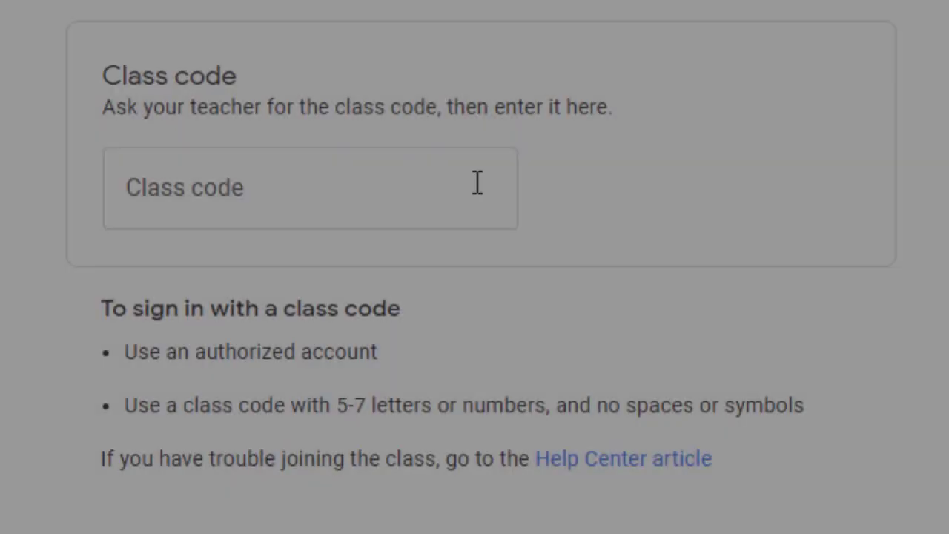
click(330, 209)
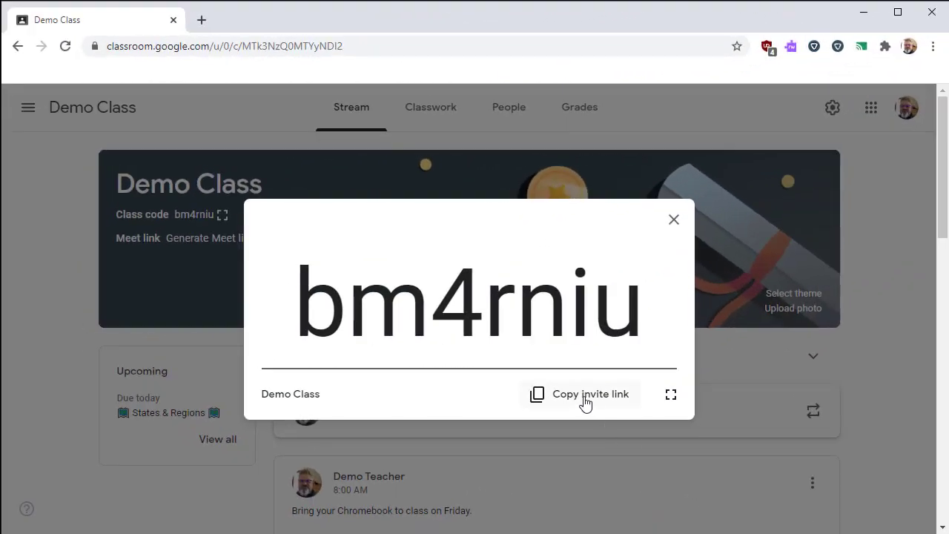
click(586, 403)
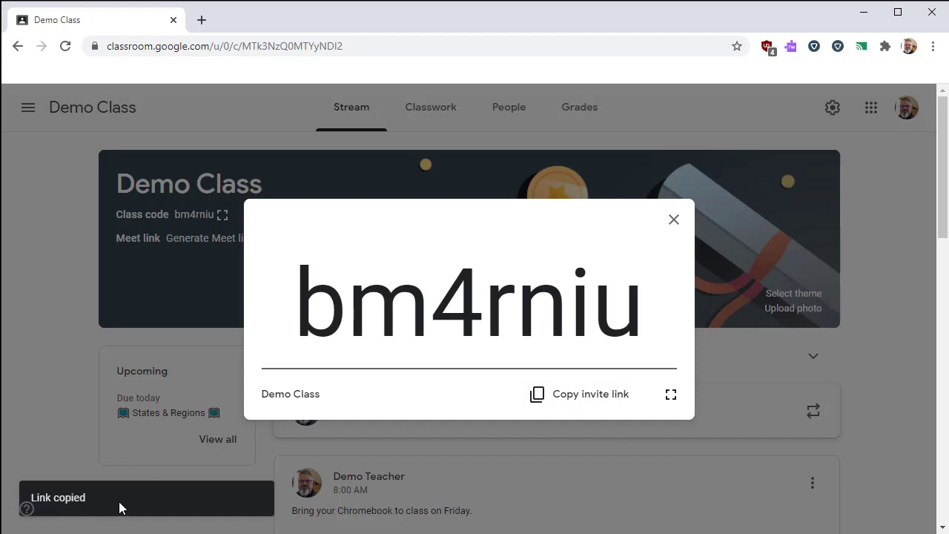
click(675, 221)
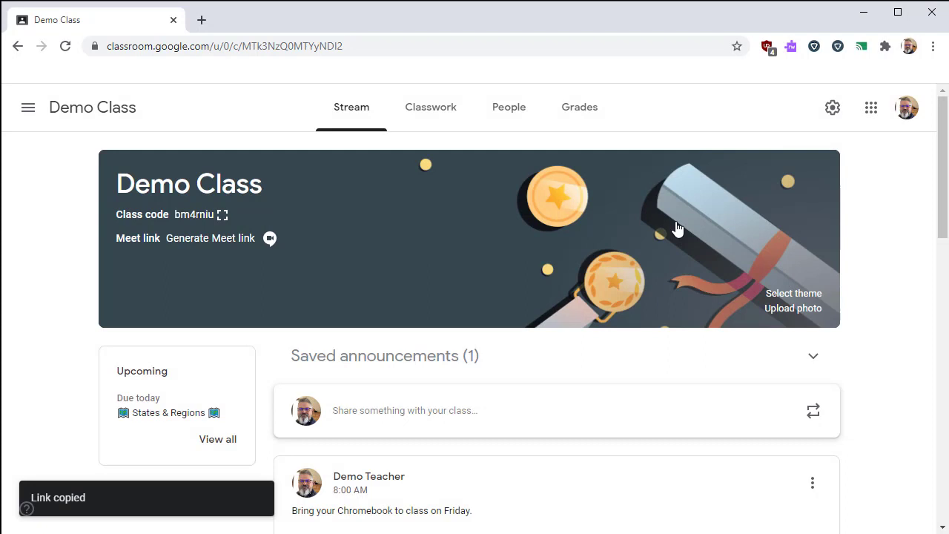
click(832, 108)
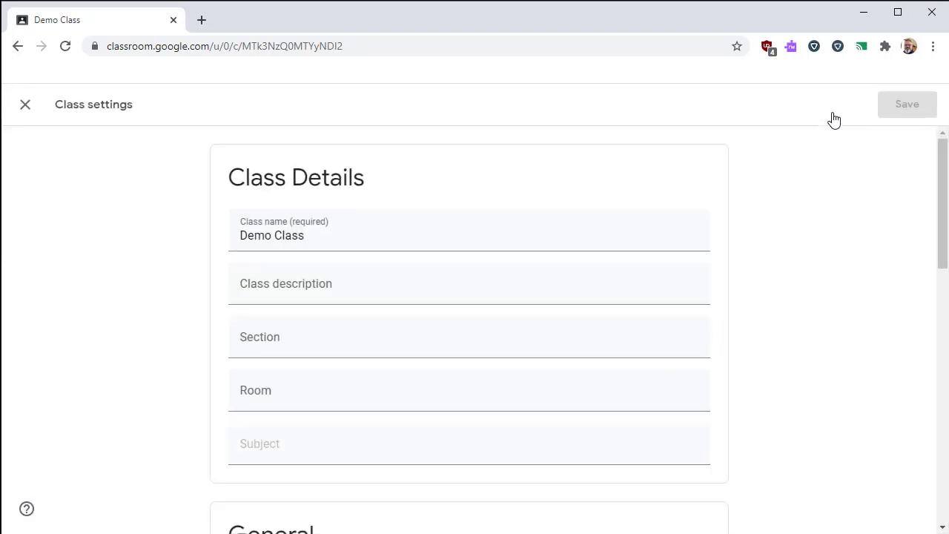
drag(944, 154, 940, 272)
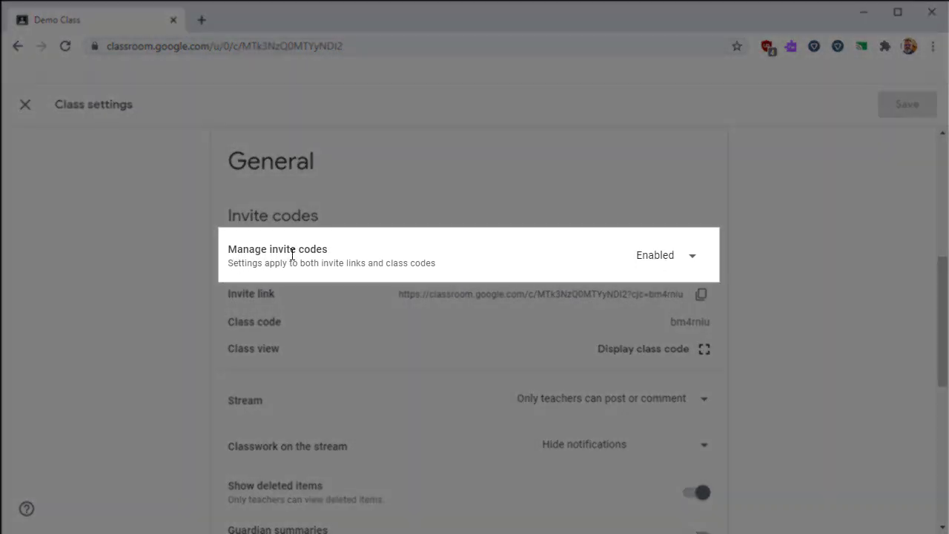
click(695, 261)
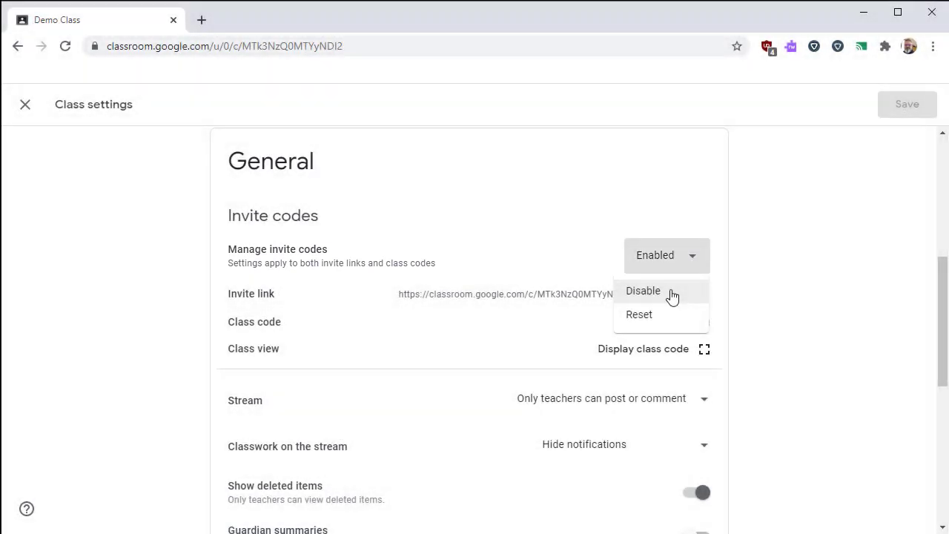
click(686, 294)
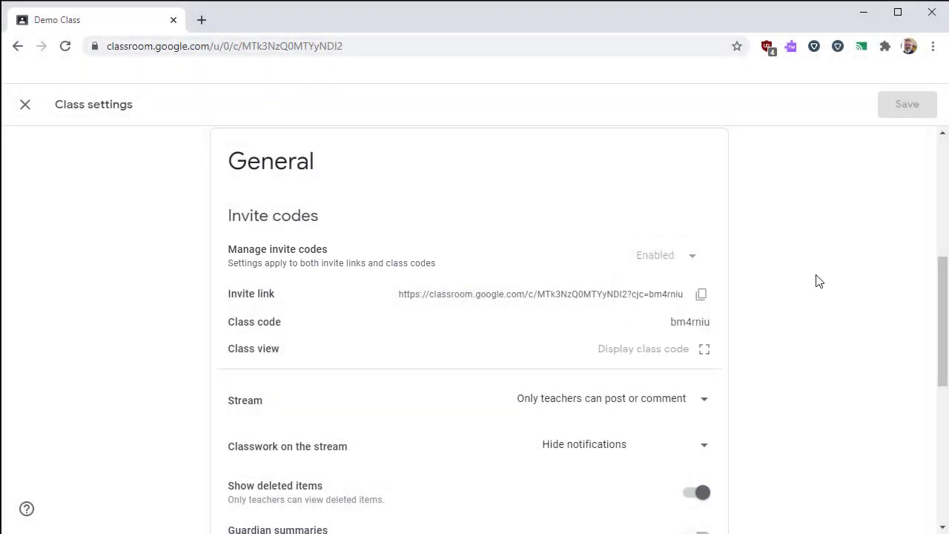
click(691, 265)
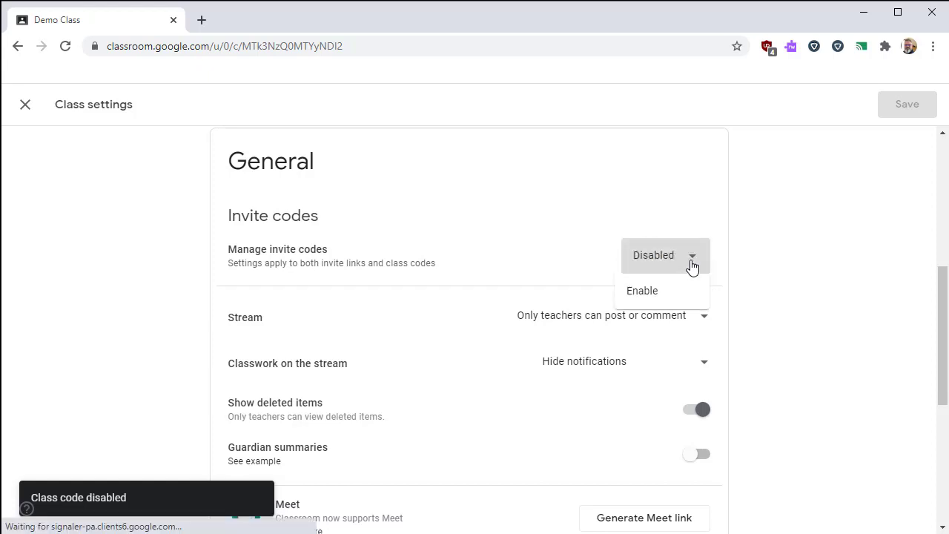
click(653, 299)
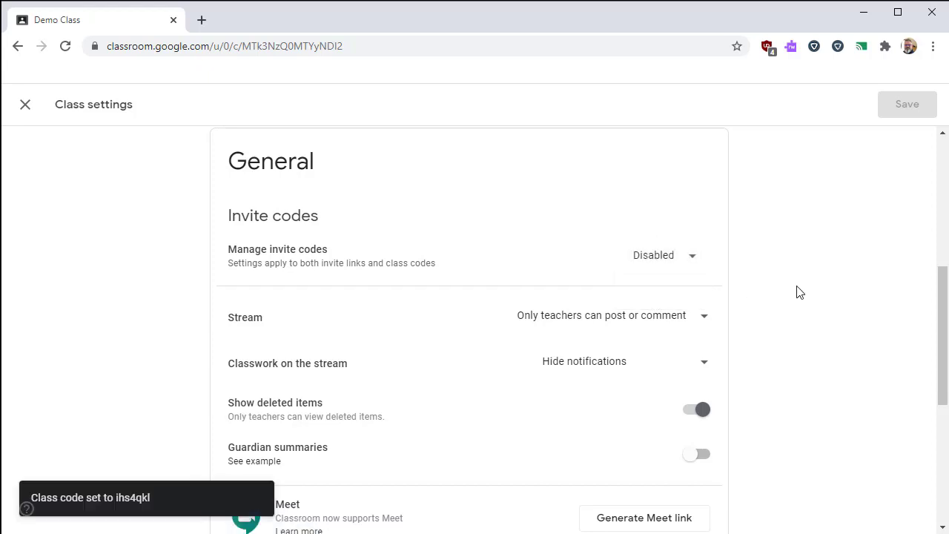
click(694, 264)
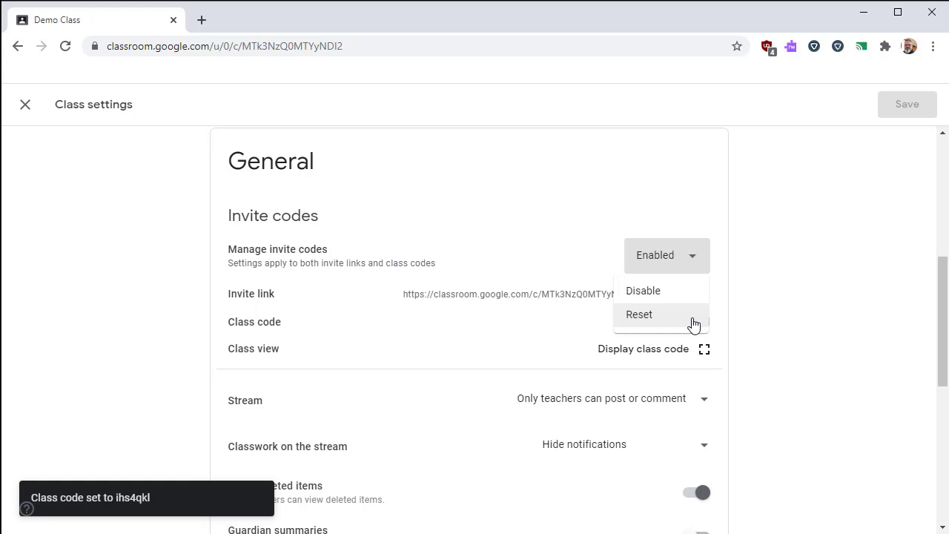
click(693, 324)
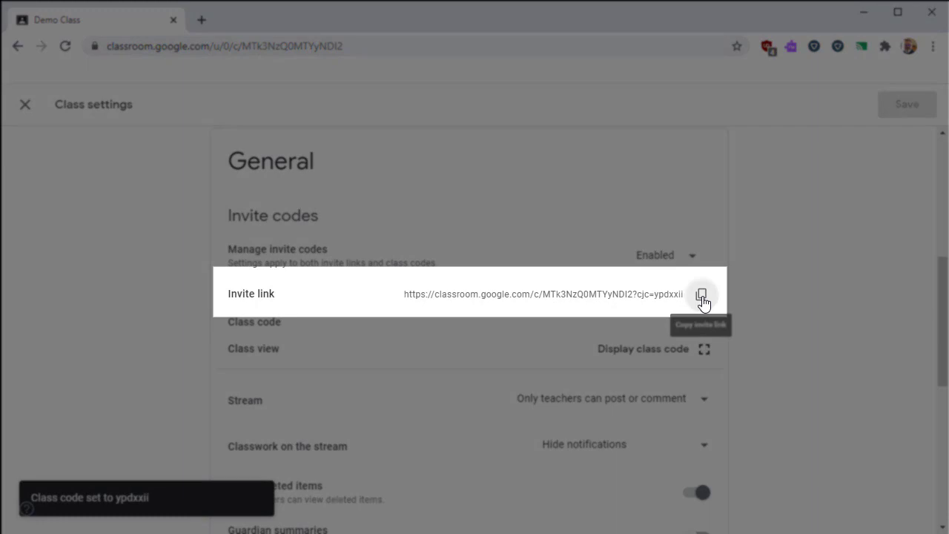
click(703, 300)
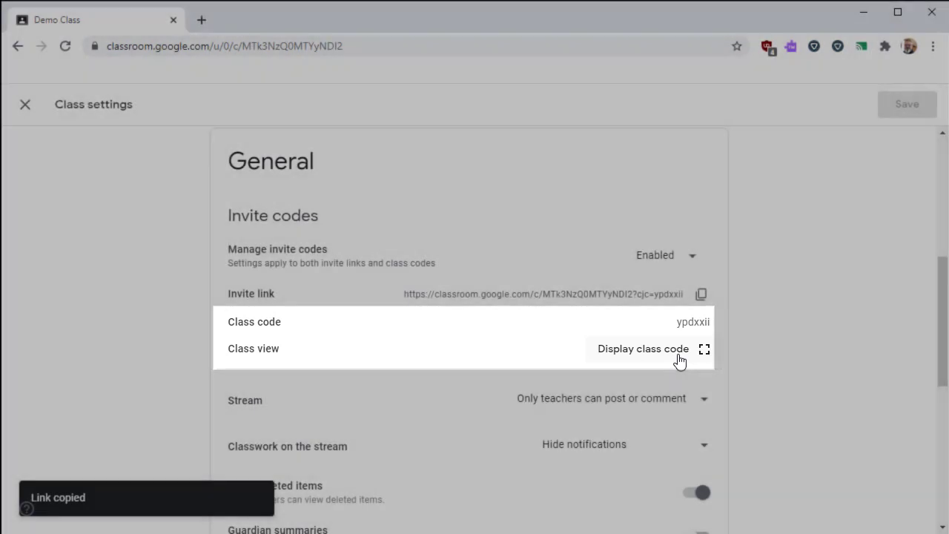
click(687, 359)
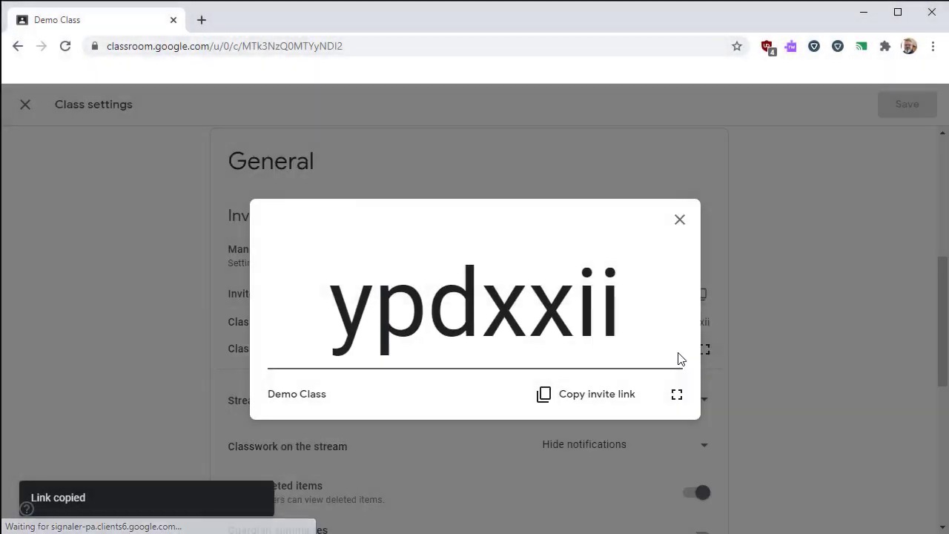
click(678, 396)
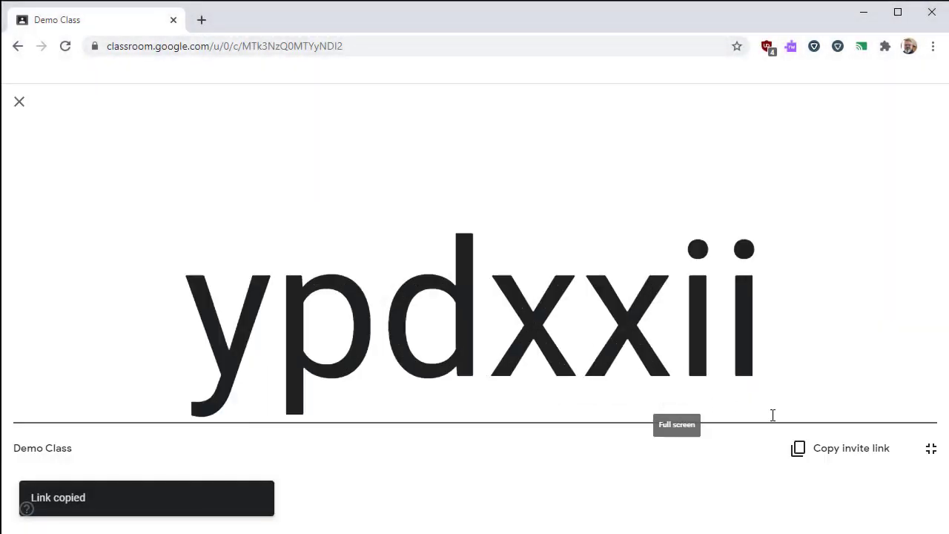
click(933, 451)
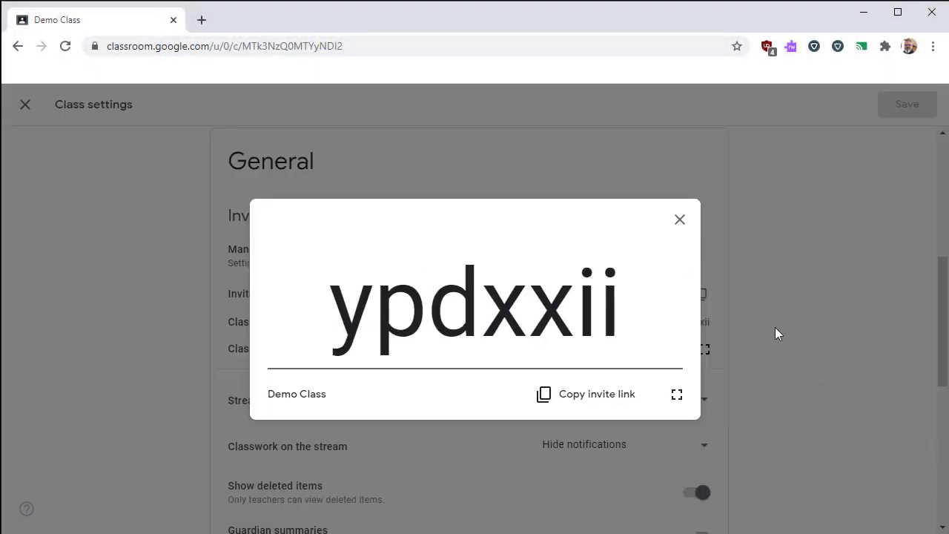
click(688, 221)
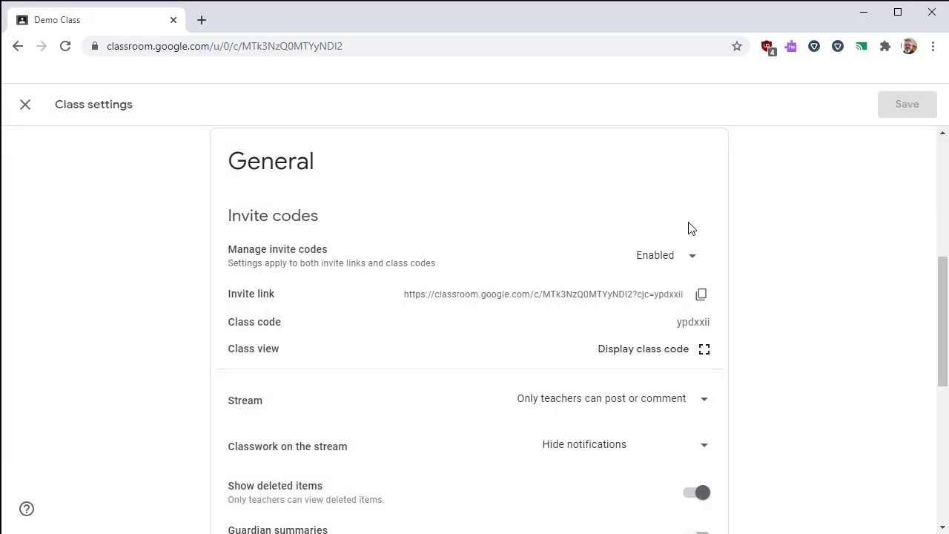
click(26, 108)
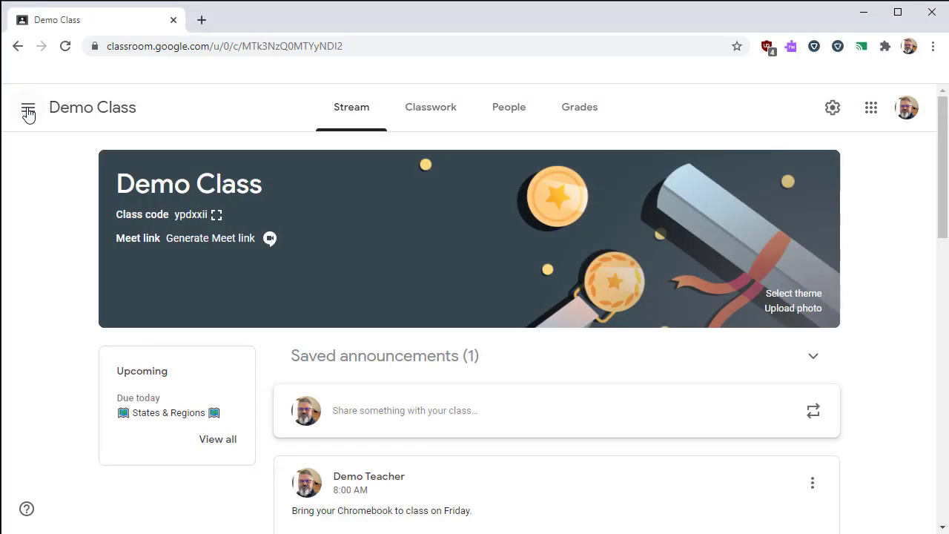
From the People tab, copy the invite link and add the student matching 'stud' as invitee
click(522, 113)
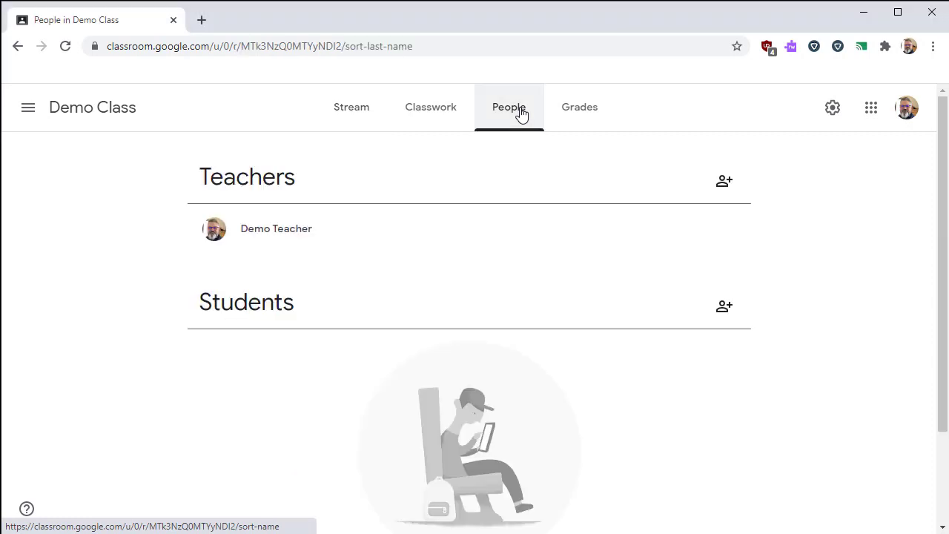
click(723, 308)
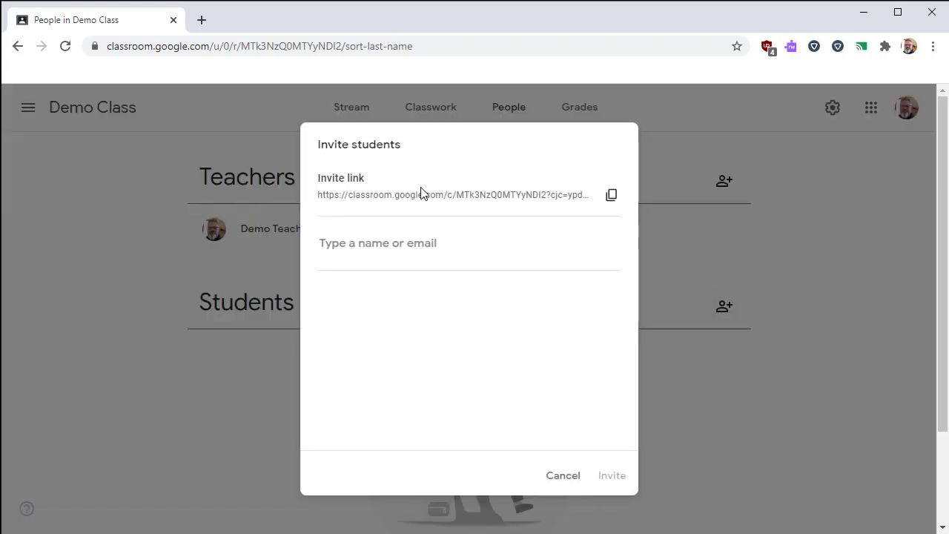
click(614, 196)
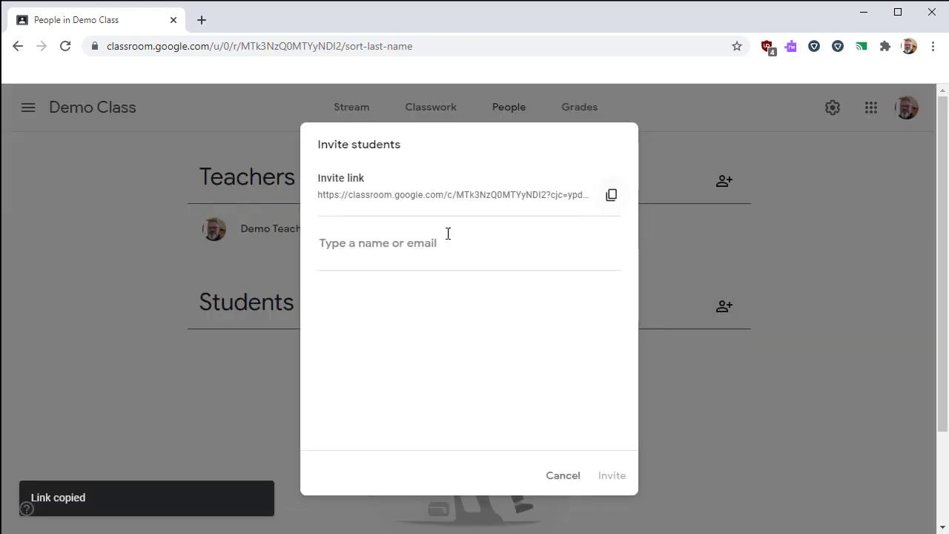
click(408, 244)
text(stud)
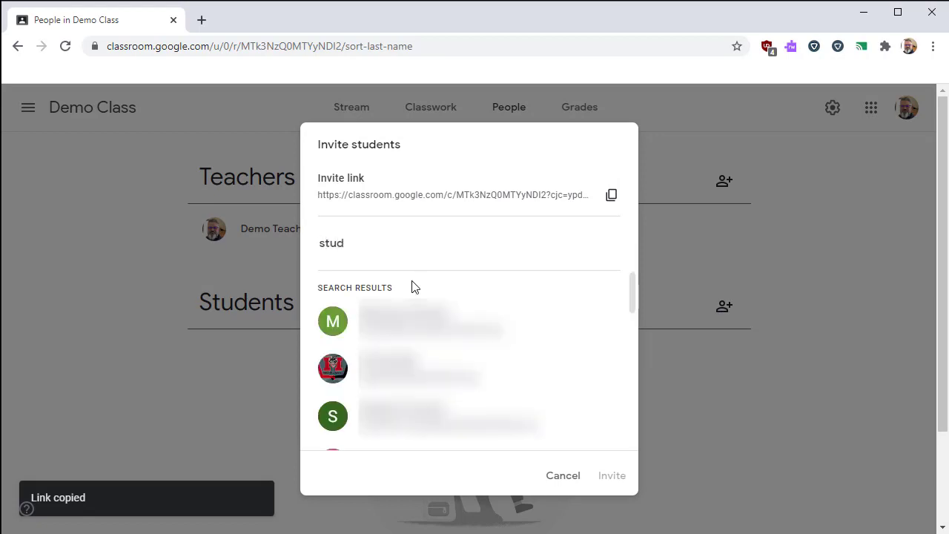
key(Return)
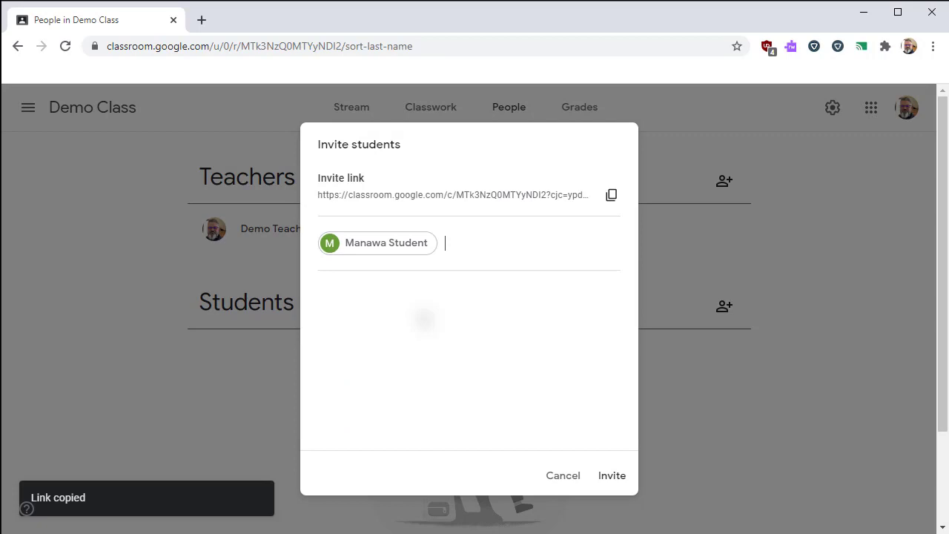
Send the invitation so the student appears under Students in Demo Class
click(615, 480)
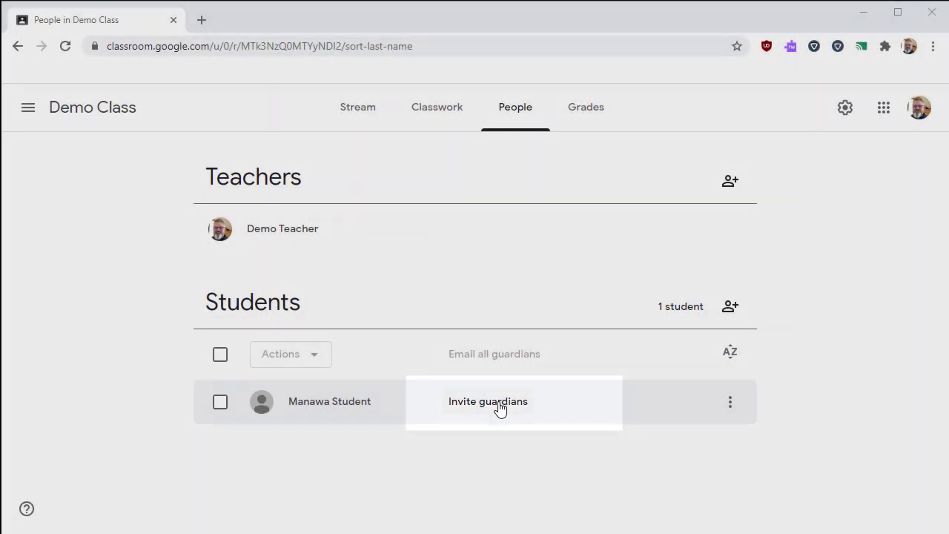
Invite the student's guardian by searching their name and sending the guardian invitation
click(497, 407)
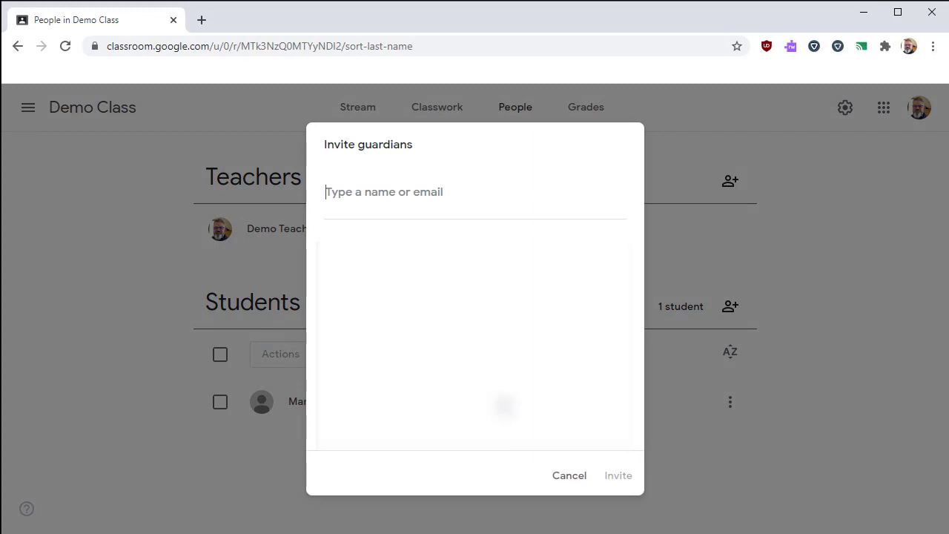
text(bryant)
key(Return)
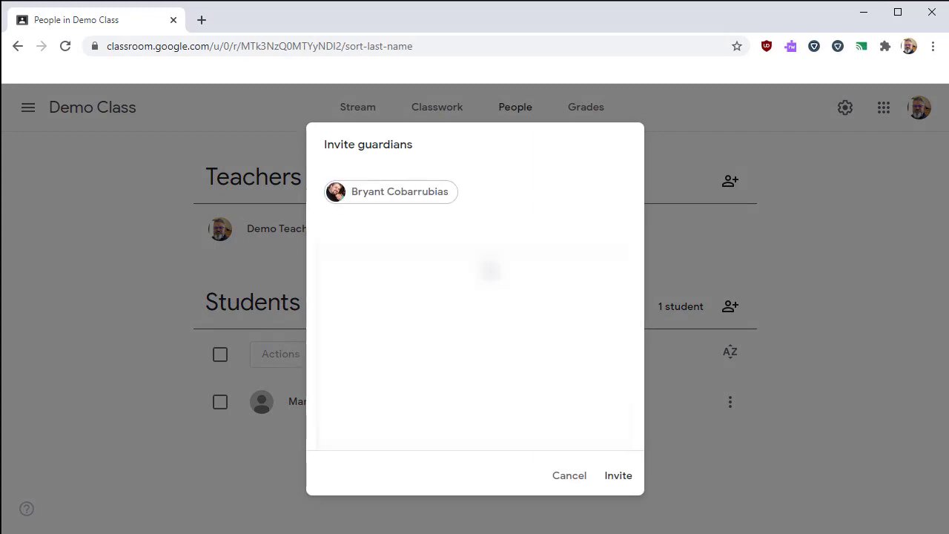
click(619, 476)
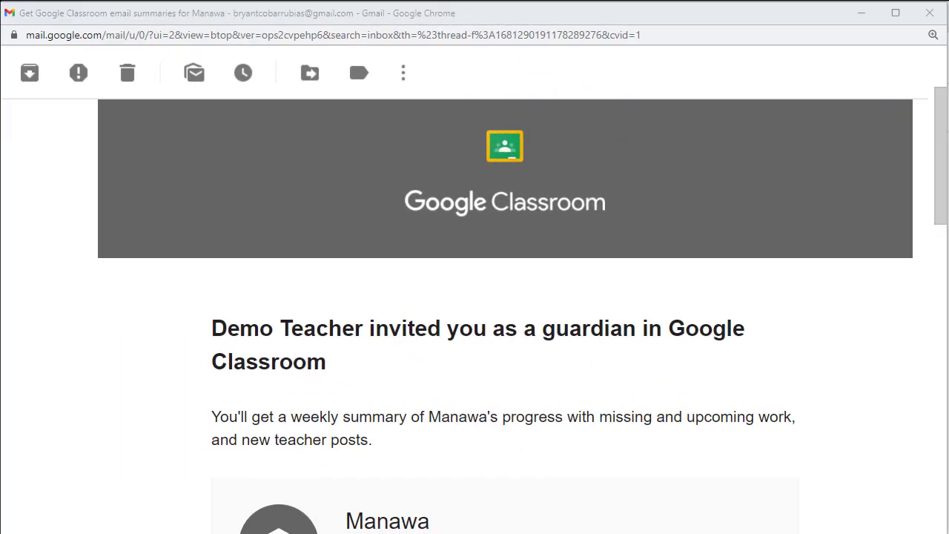
scroll(829, 485, down, 4)
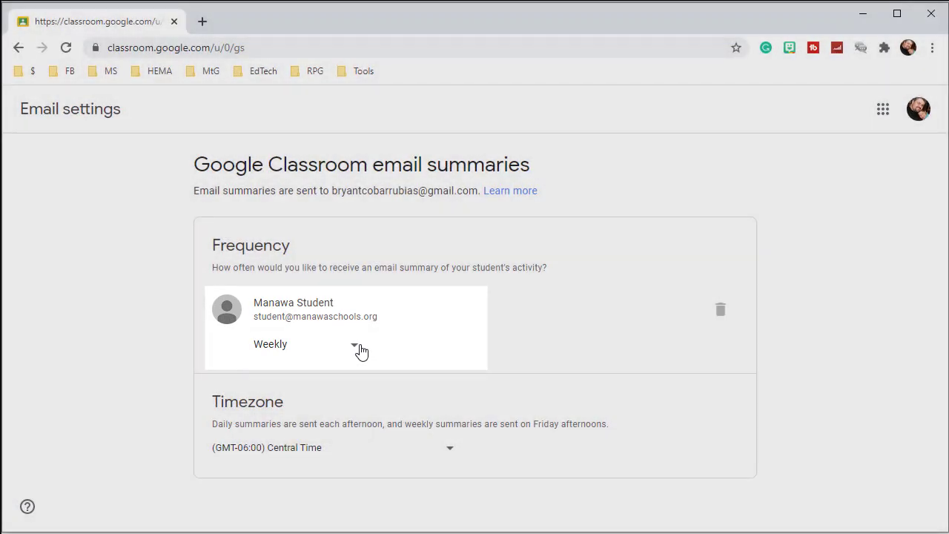
Pick a different guardian summary frequency for the student in Email settings
click(360, 351)
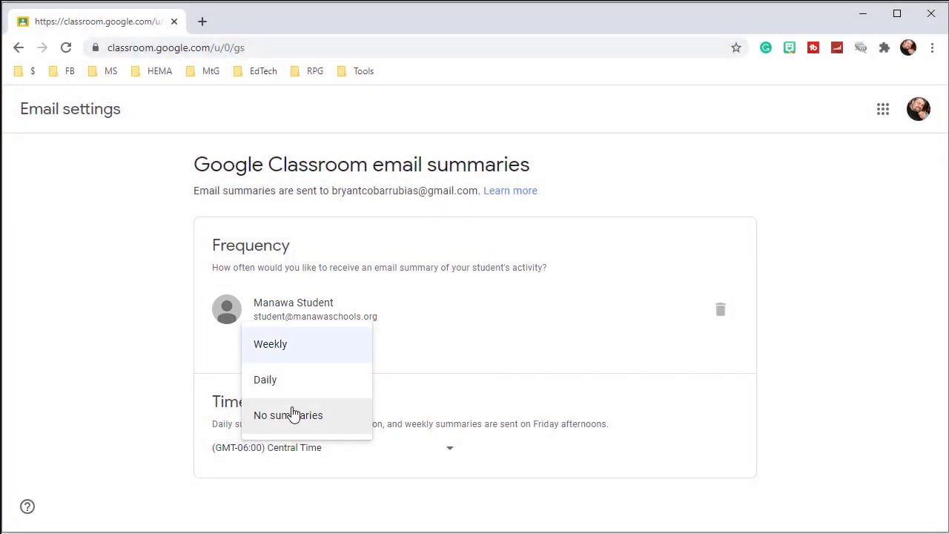
click(289, 393)
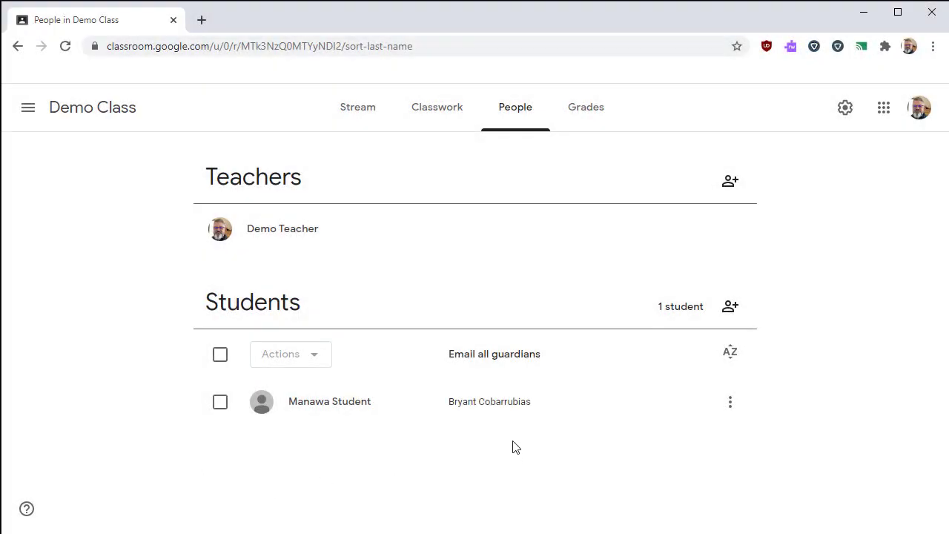
Choose Remove guardians from the student's actions menu to bring up the confirmation
click(732, 406)
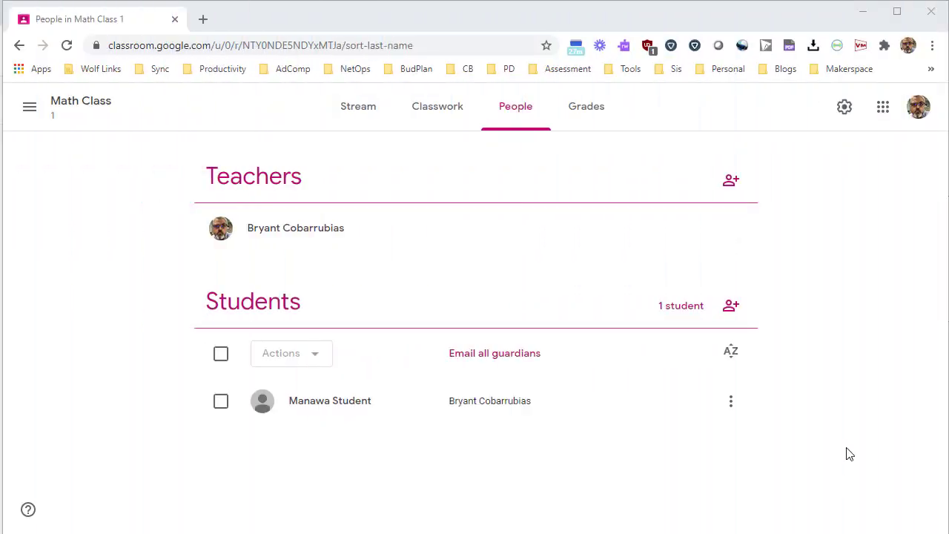
click(731, 404)
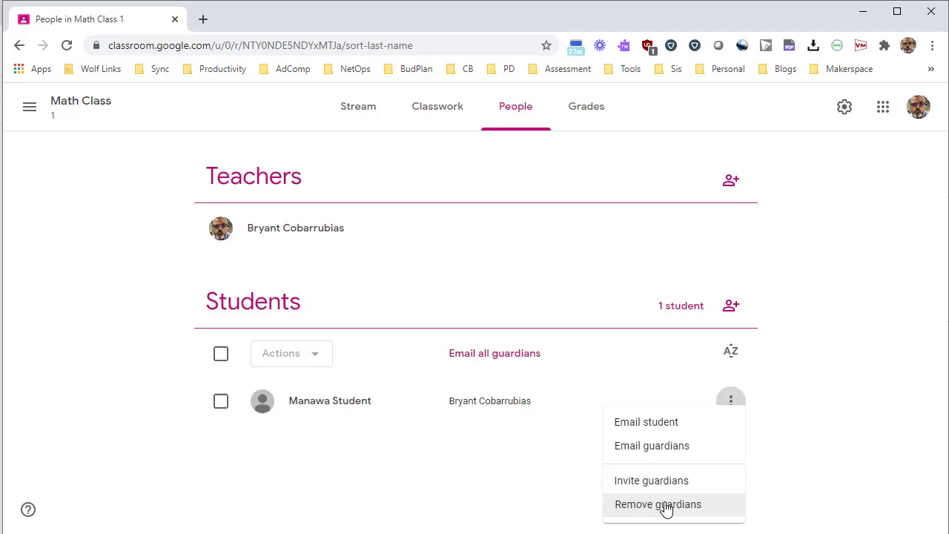
click(658, 505)
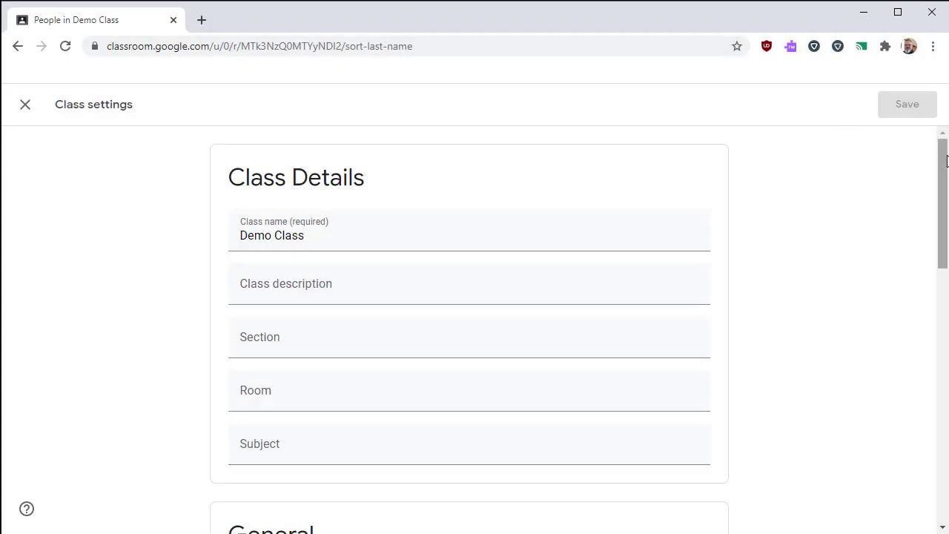
Switch on Guardian summaries in General settings and add all the classes you teach
drag(945, 158, 936, 339)
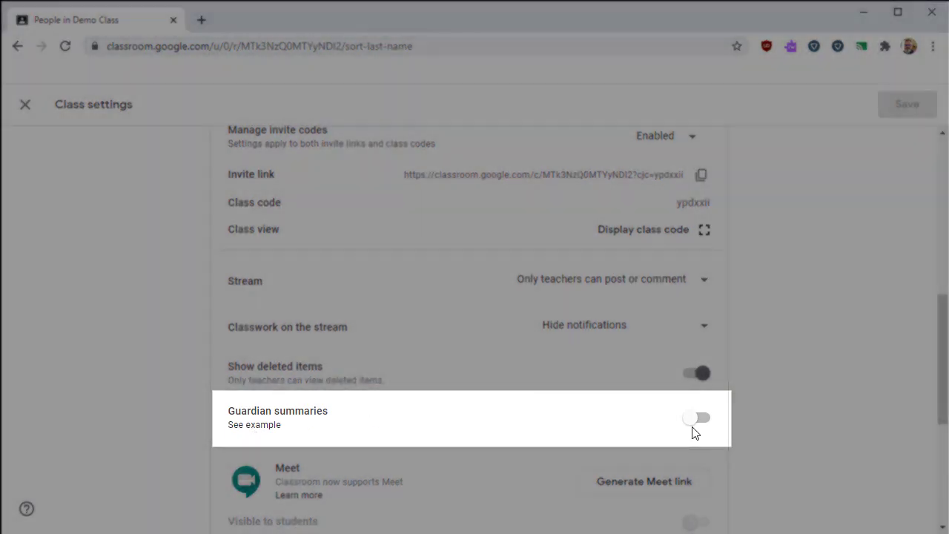
click(697, 419)
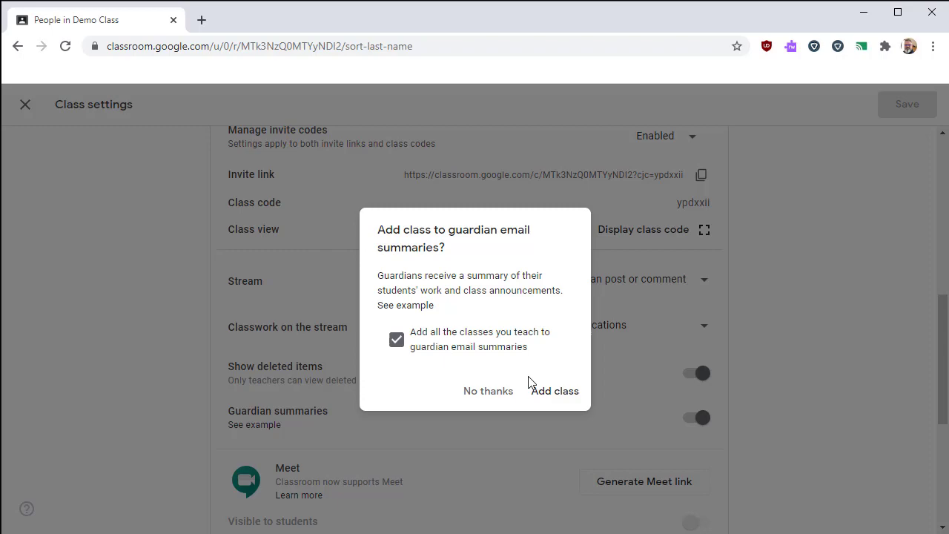
click(559, 401)
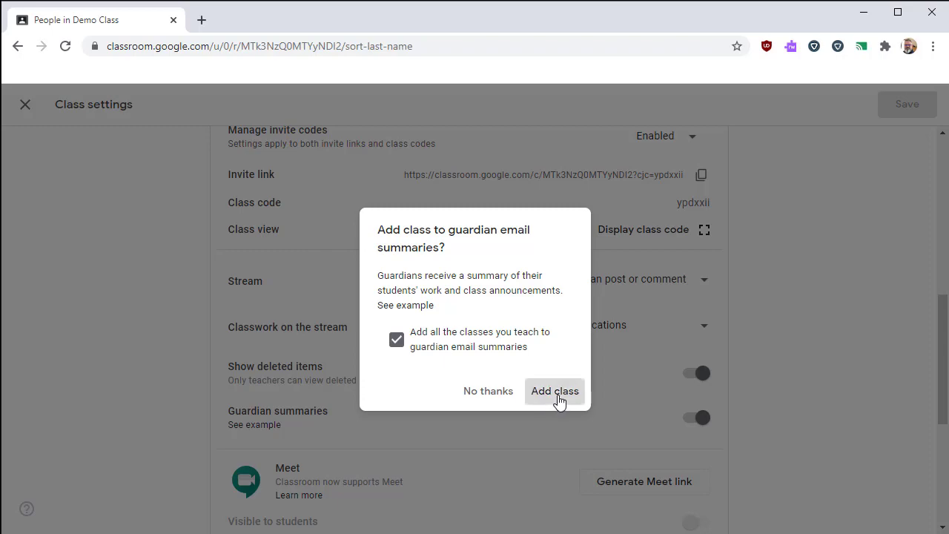